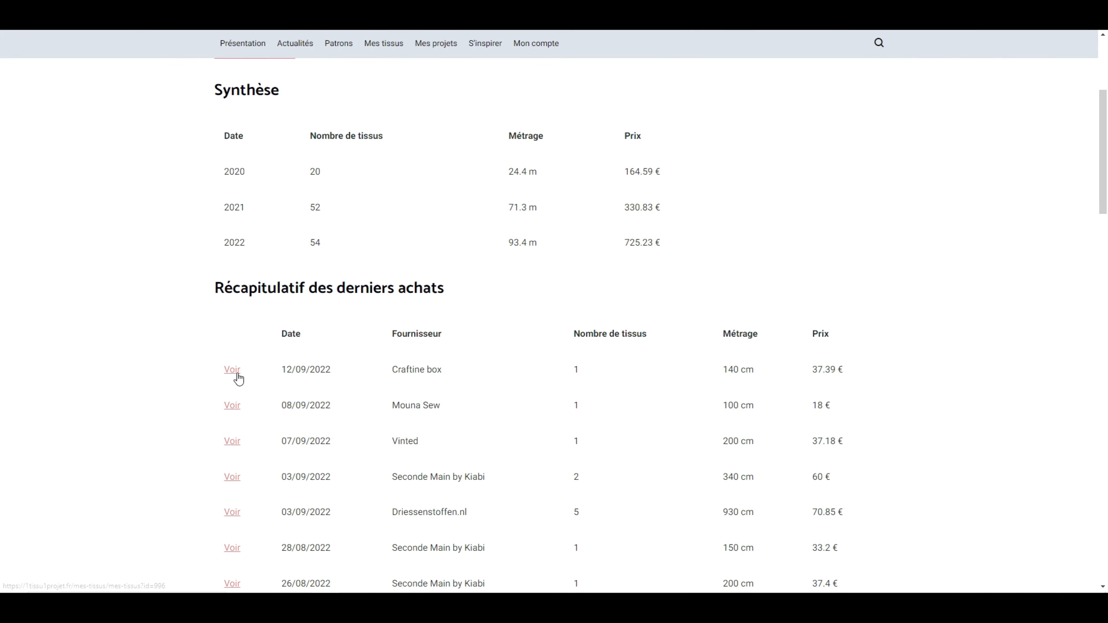
Open the Viscose texturée Blooming love fabric in the Craftine box purchase, review its softness and comments, and save it
{"action": "scroll", "coordinate": [367, 420], "scroll_direction": "down", "scroll_amount": 8}
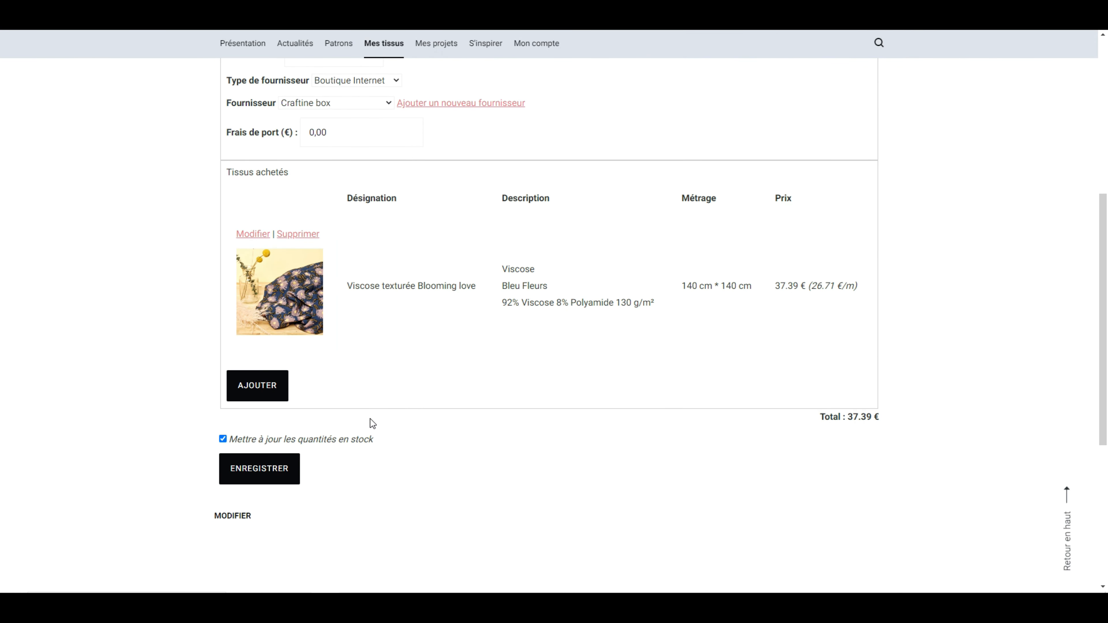
{"action": "left_click", "coordinate": [265, 236]}
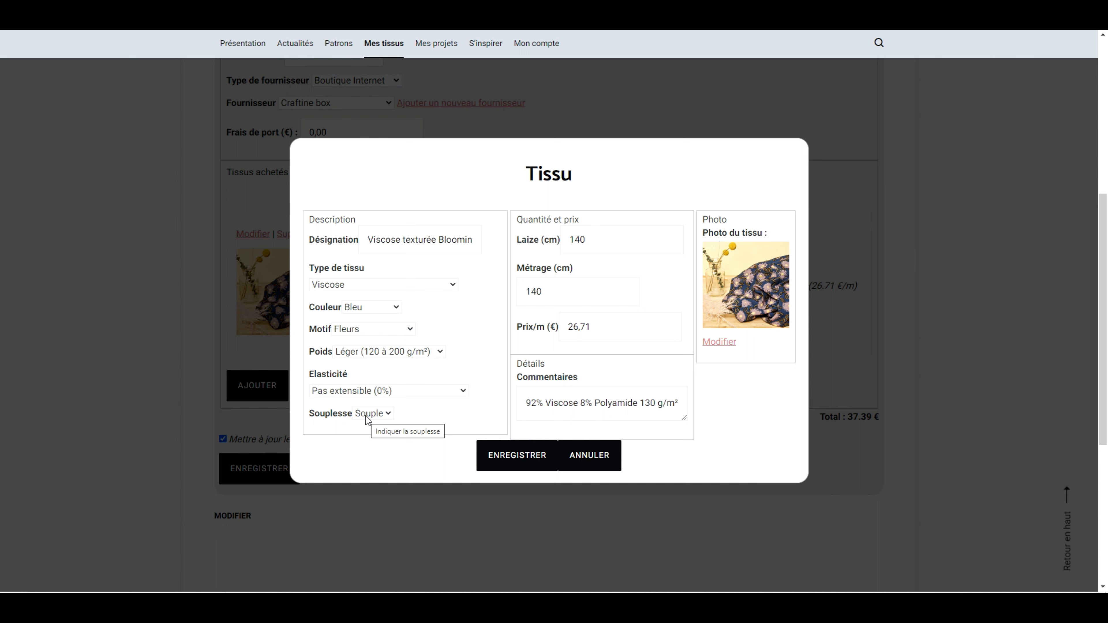
{"action": "left_click", "coordinate": [386, 414]}
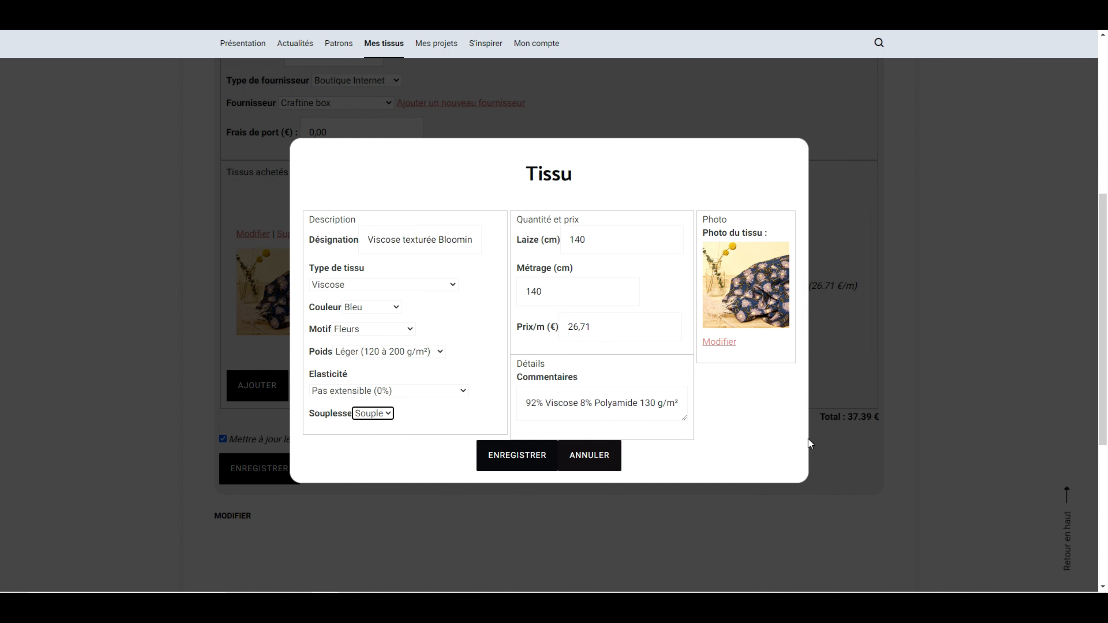
{"action": "left_click", "coordinate": [524, 400]}
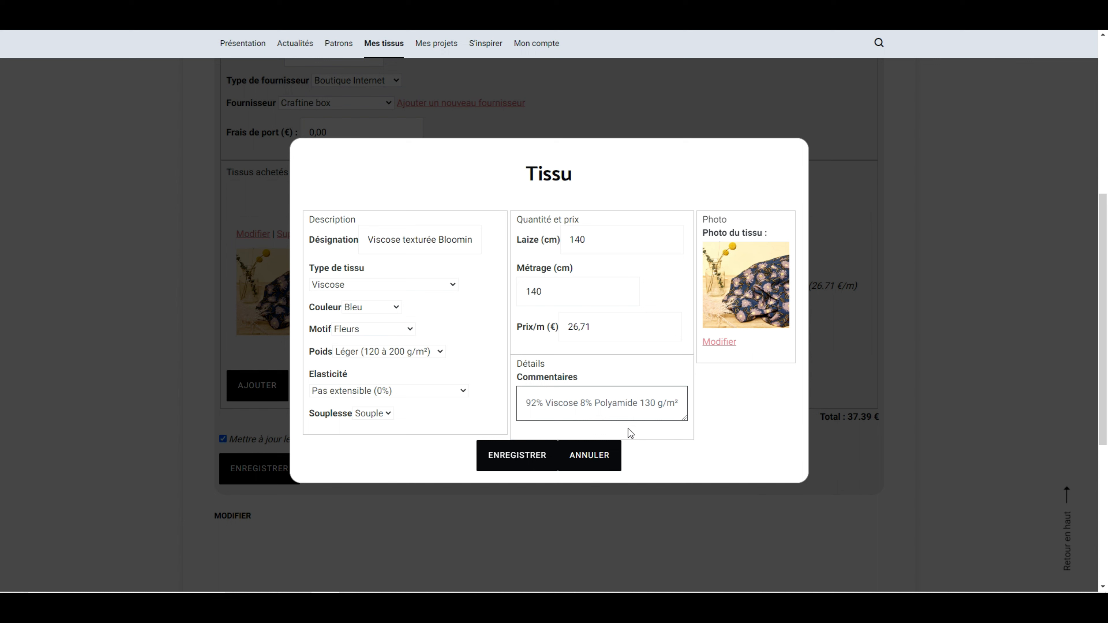
{"action": "left_click", "coordinate": [493, 464]}
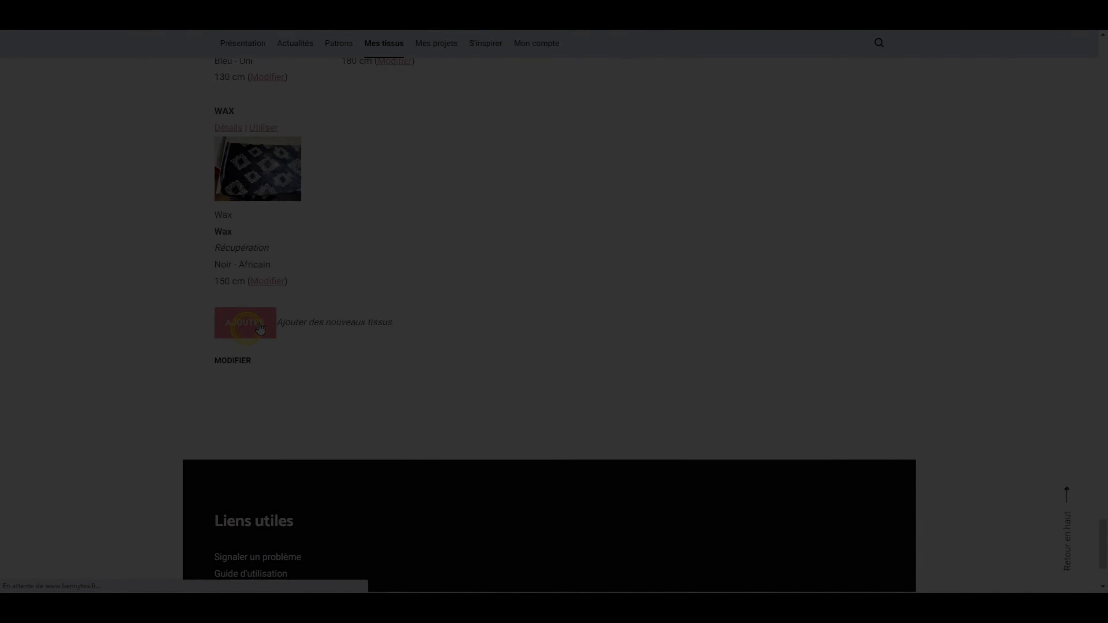
Start a new fabric entry under new purchases and set its fabric type to Batiste
{"action": "scroll", "coordinate": [402, 385], "scroll_direction": "down", "scroll_amount": 5}
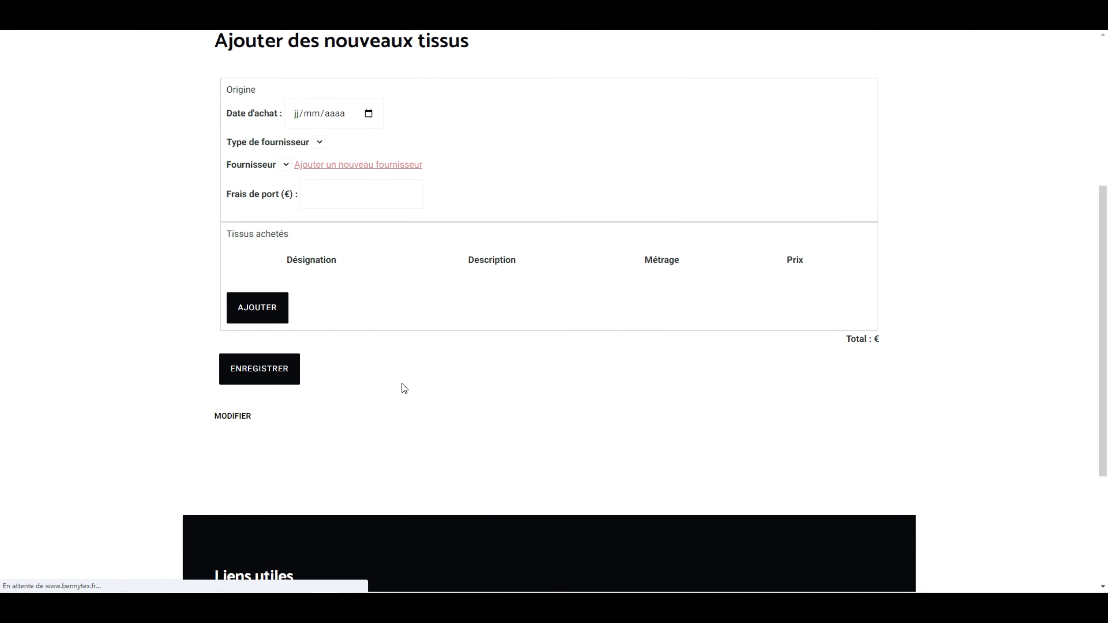
{"action": "left_click", "coordinate": [259, 302]}
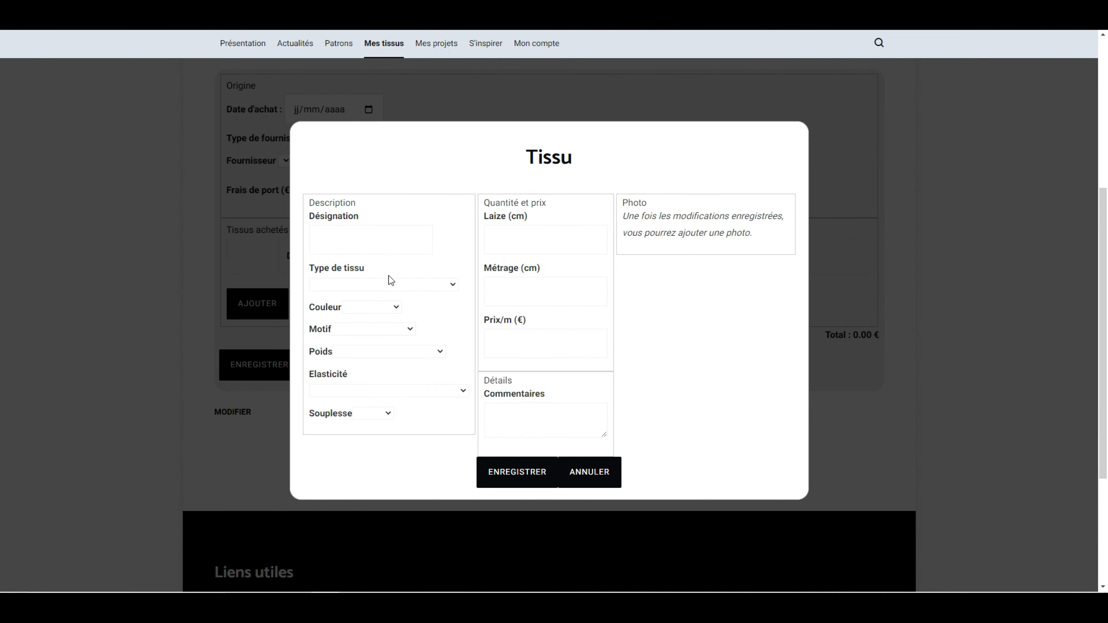
{"action": "left_click", "coordinate": [365, 285]}
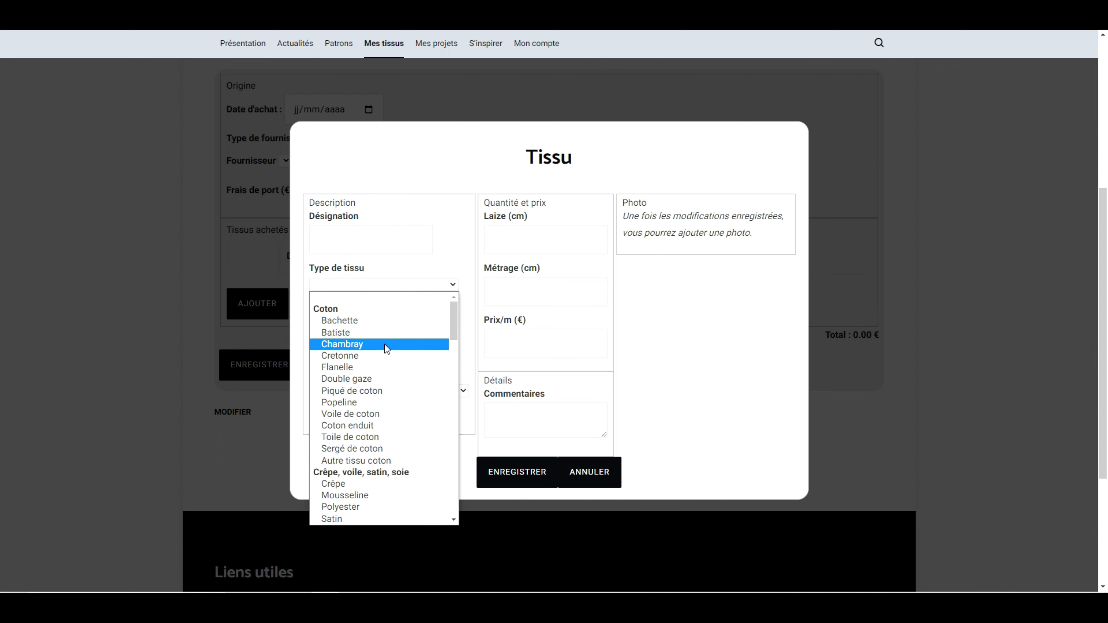
{"action": "left_click", "coordinate": [370, 332]}
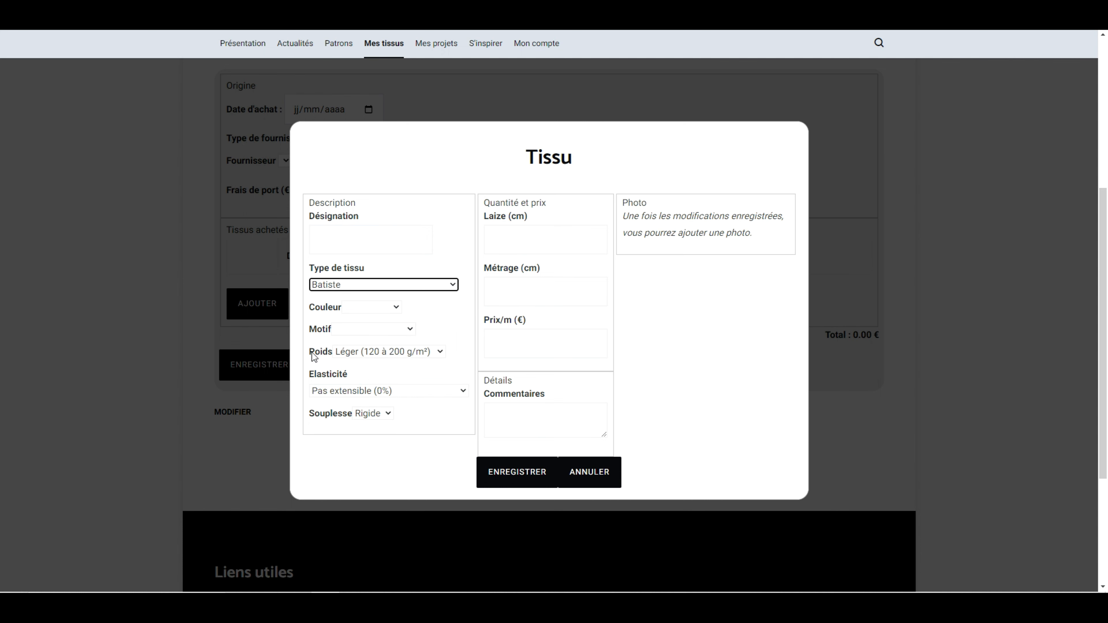
Try the elasticity Très extensible (>40%) for the Batiste fabric, and cancel the new entry
{"action": "left_click", "coordinate": [330, 391]}
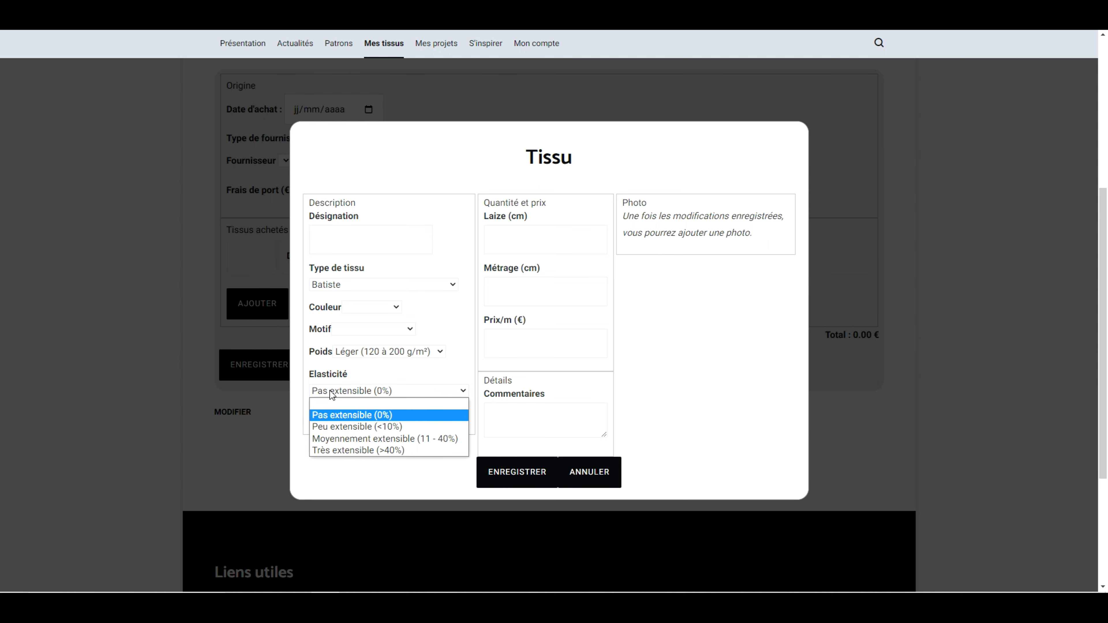
{"action": "left_click", "coordinate": [392, 456]}
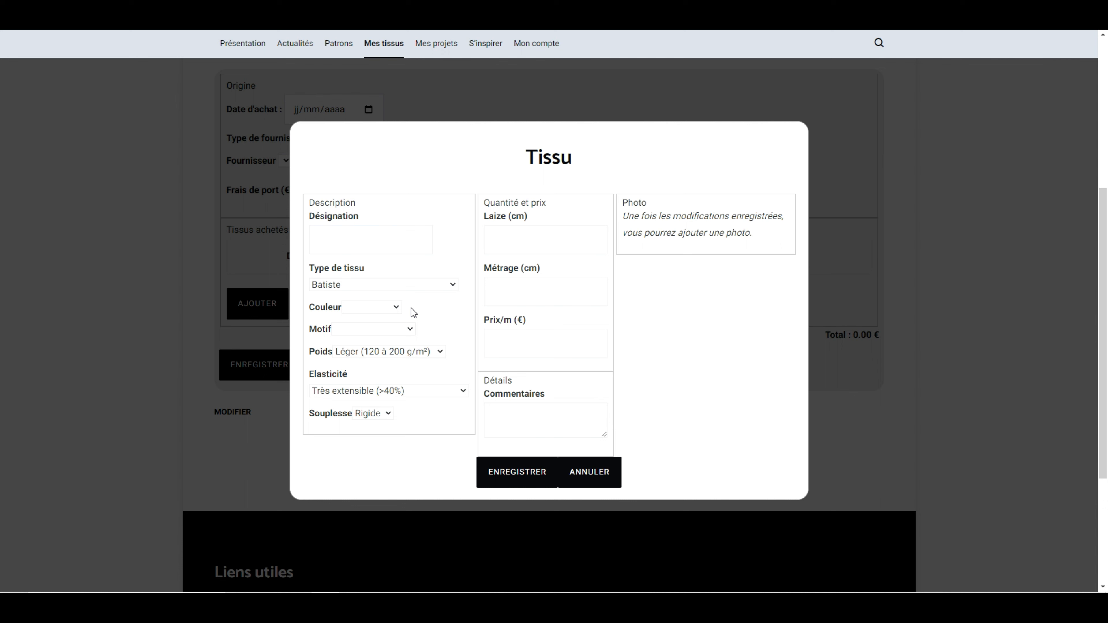
{"action": "left_click", "coordinate": [398, 390]}
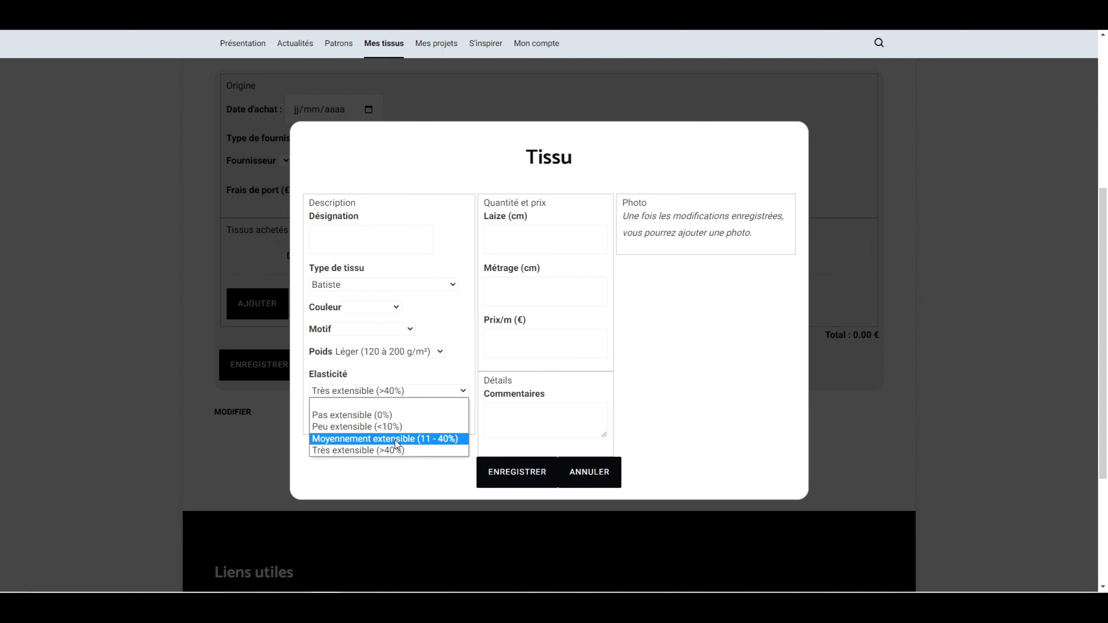
{"action": "left_click", "coordinate": [585, 479]}
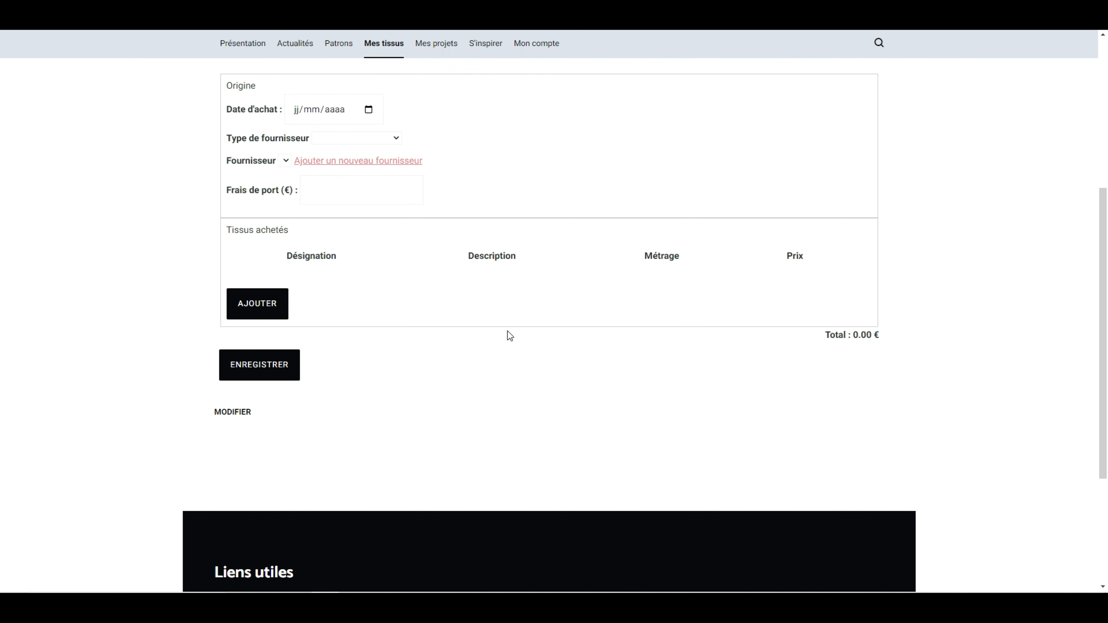
Return to the fabric search and look up in-stock fabrics with weight Lourd (> 300 g/m²)
{"action": "scroll", "coordinate": [510, 335], "scroll_direction": "up", "scroll_amount": 3}
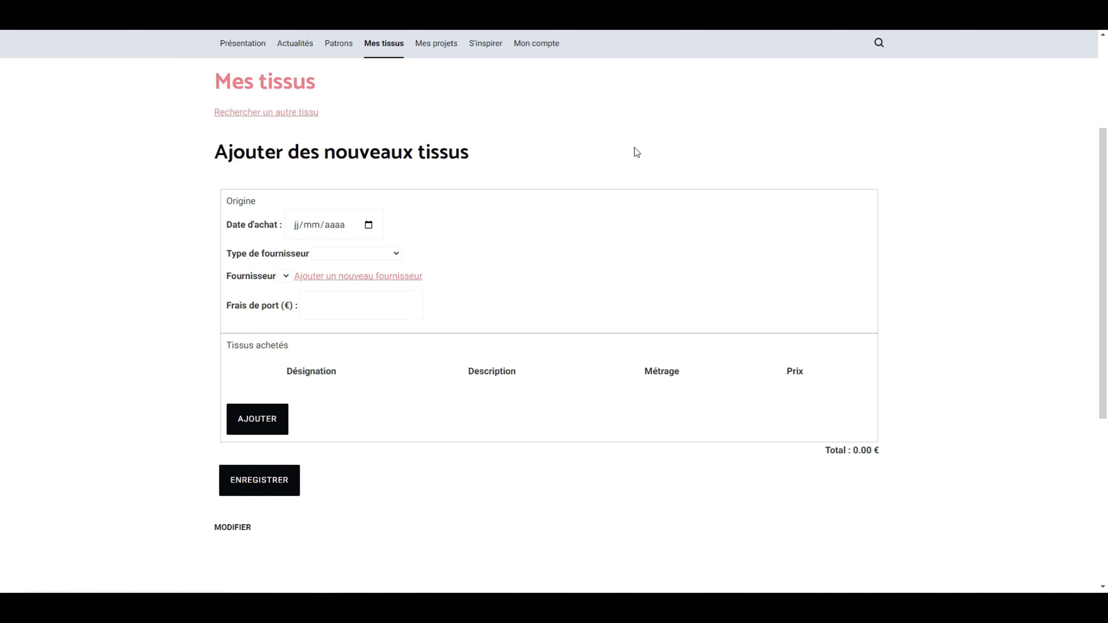
{"action": "left_click", "coordinate": [286, 115]}
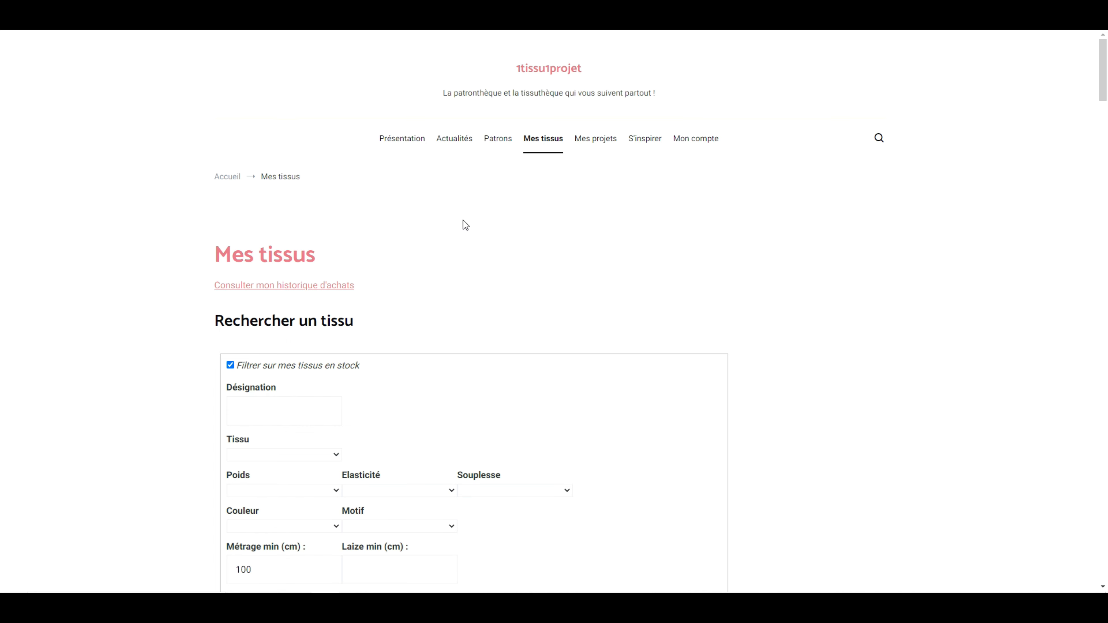
{"action": "scroll", "coordinate": [466, 220], "scroll_direction": "down", "scroll_amount": 3}
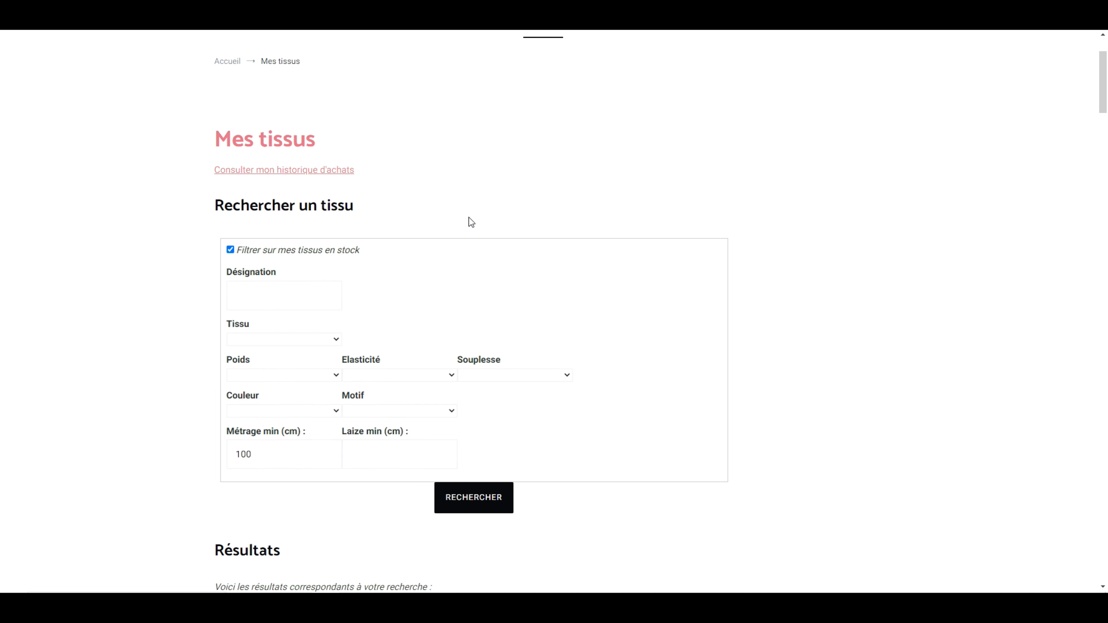
{"action": "scroll", "coordinate": [587, 283], "scroll_direction": "down", "scroll_amount": 4}
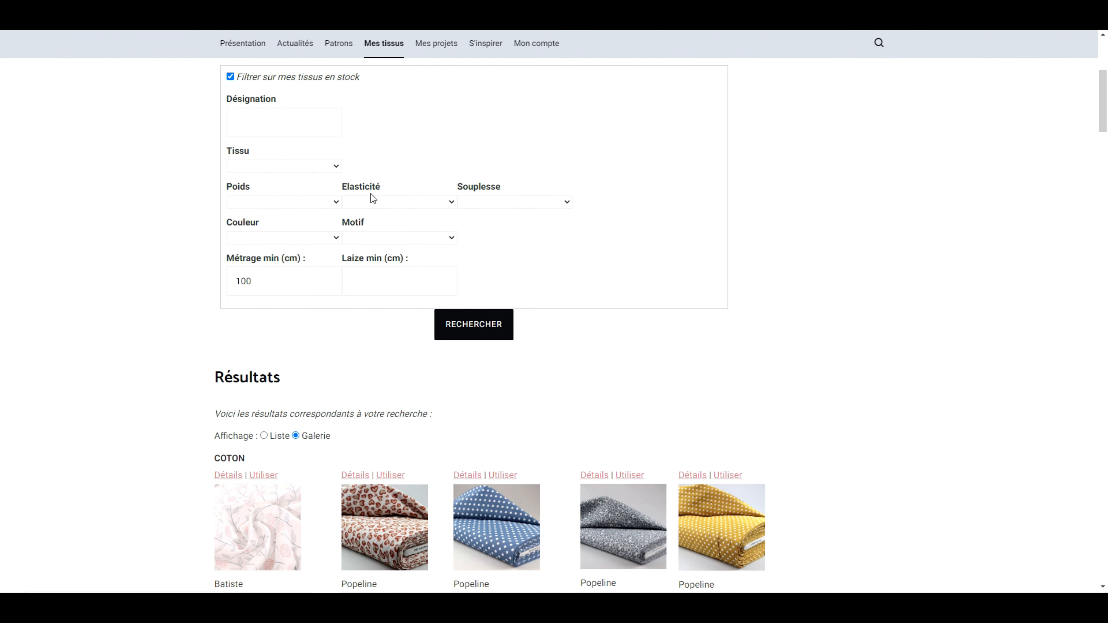
{"action": "left_click", "coordinate": [328, 202]}
{"action": "left_click", "coordinate": [303, 260]}
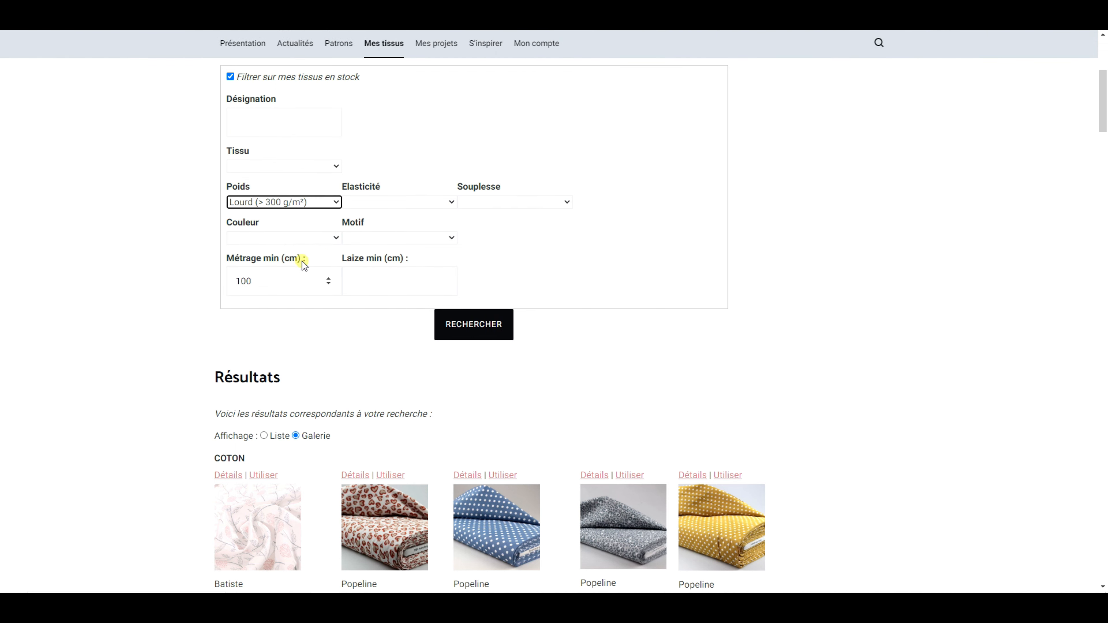
{"action": "left_click", "coordinate": [462, 325]}
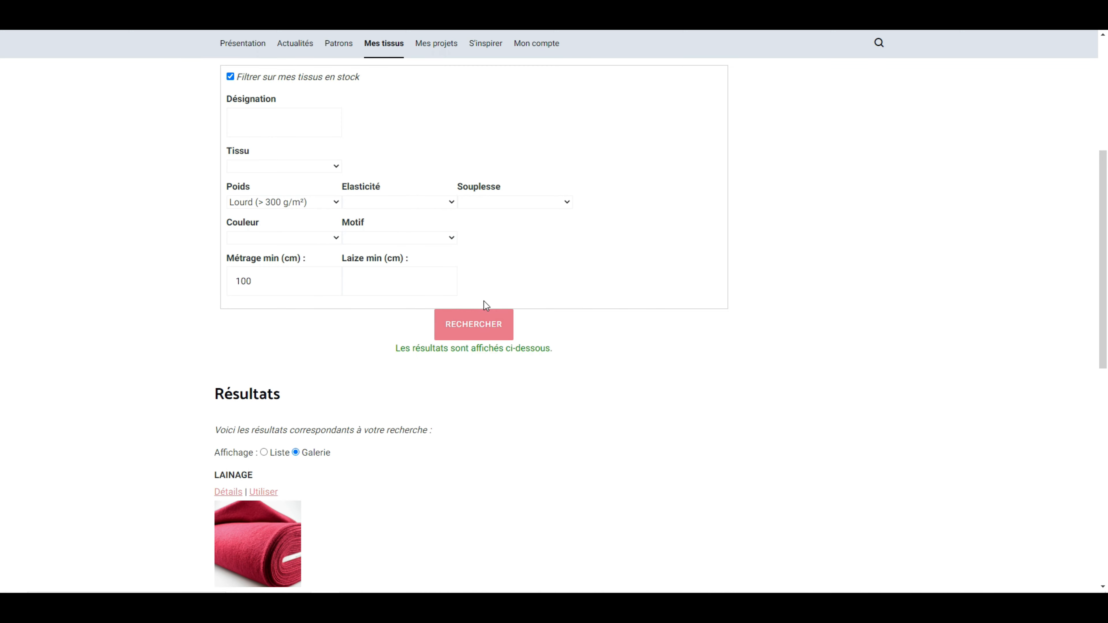
{"action": "scroll", "coordinate": [557, 284], "scroll_direction": "down", "scroll_amount": 4}
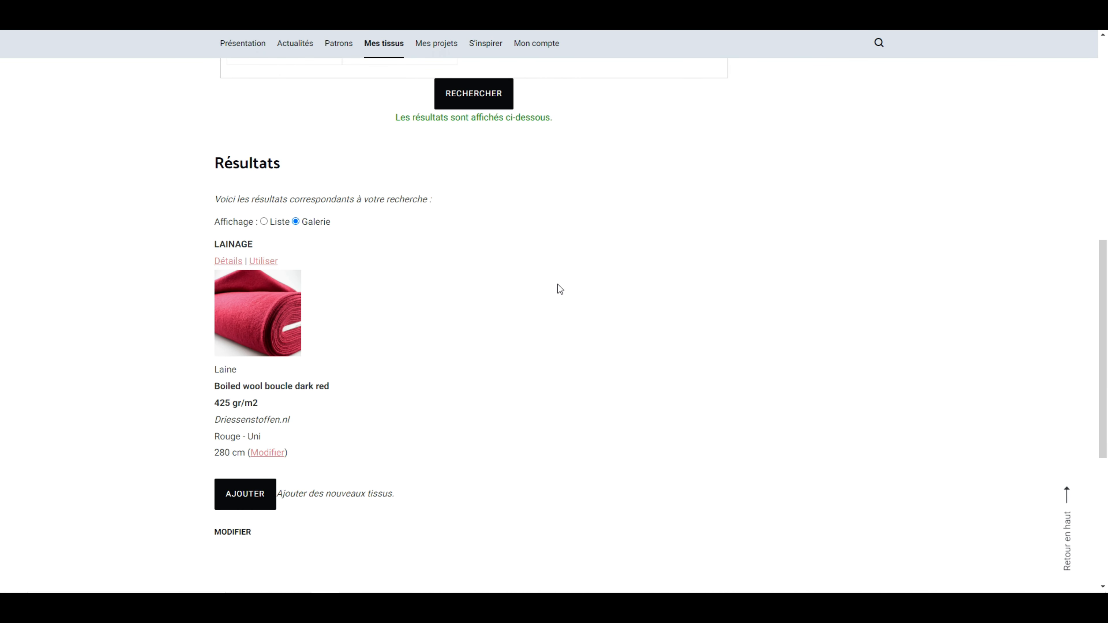
Go to the patterns section, review a pattern's recommended fabrics, and open its main fabric recommendation (n°1) for editing
{"action": "scroll", "coordinate": [558, 284], "scroll_direction": "up", "scroll_amount": 4}
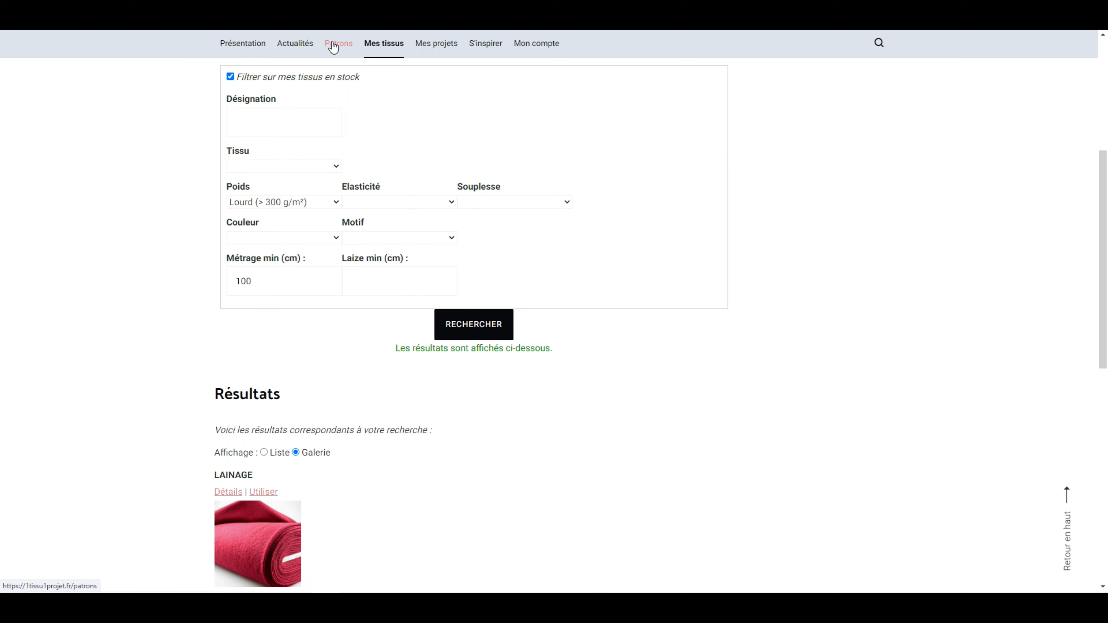
{"action": "left_click", "coordinate": [334, 44]}
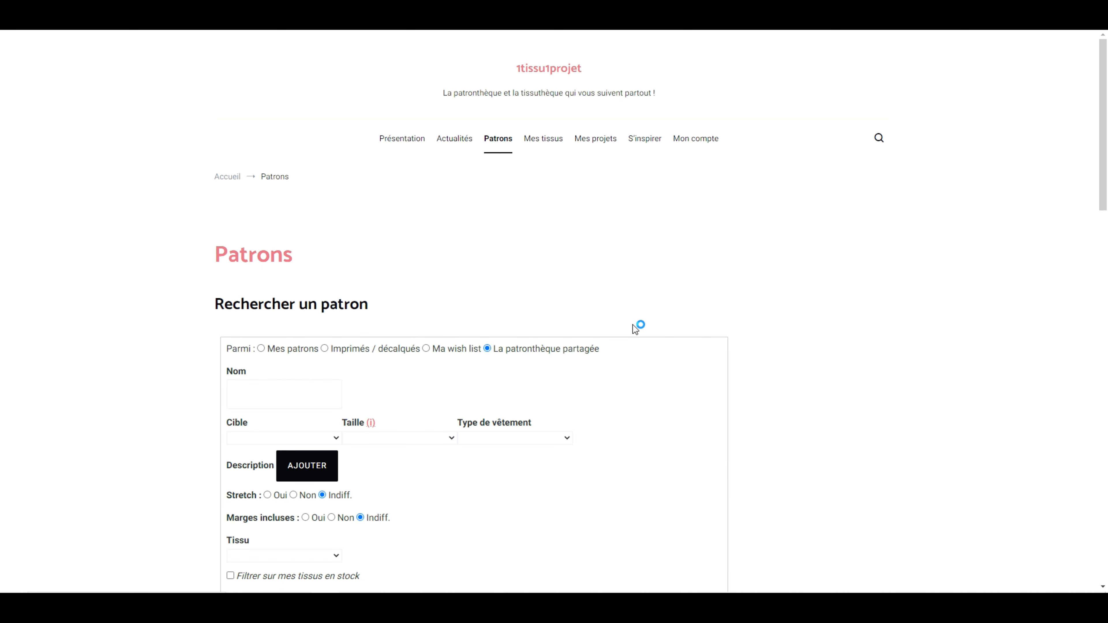
{"action": "scroll", "coordinate": [633, 328], "scroll_direction": "down", "scroll_amount": 1}
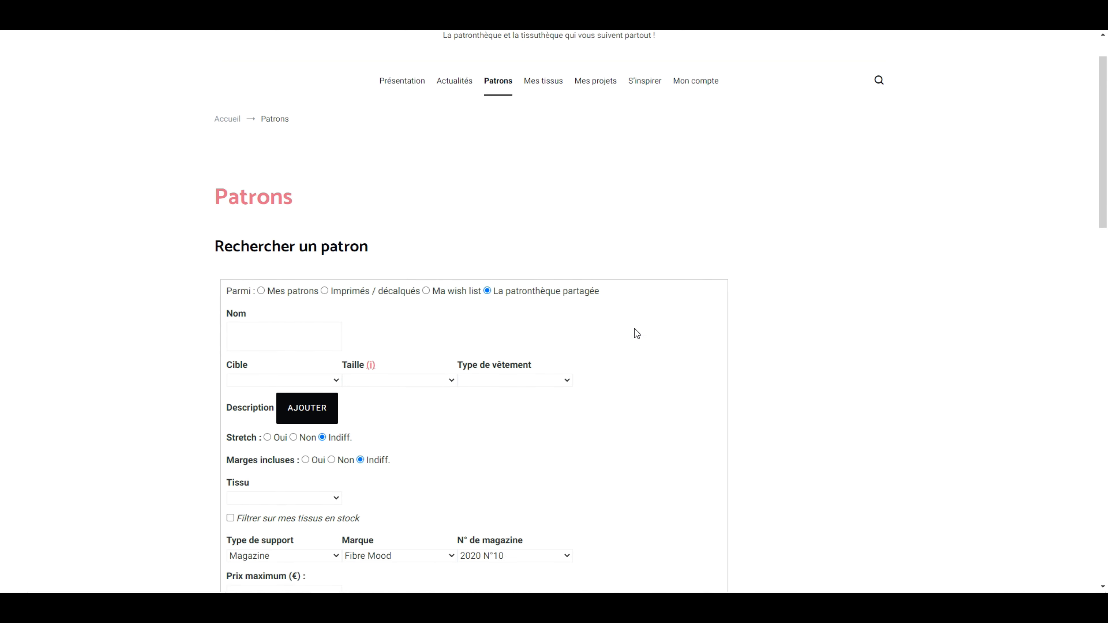
{"action": "scroll", "coordinate": [635, 328], "scroll_direction": "down", "scroll_amount": 3}
{"action": "scroll", "coordinate": [622, 335], "scroll_direction": "up", "scroll_amount": 1}
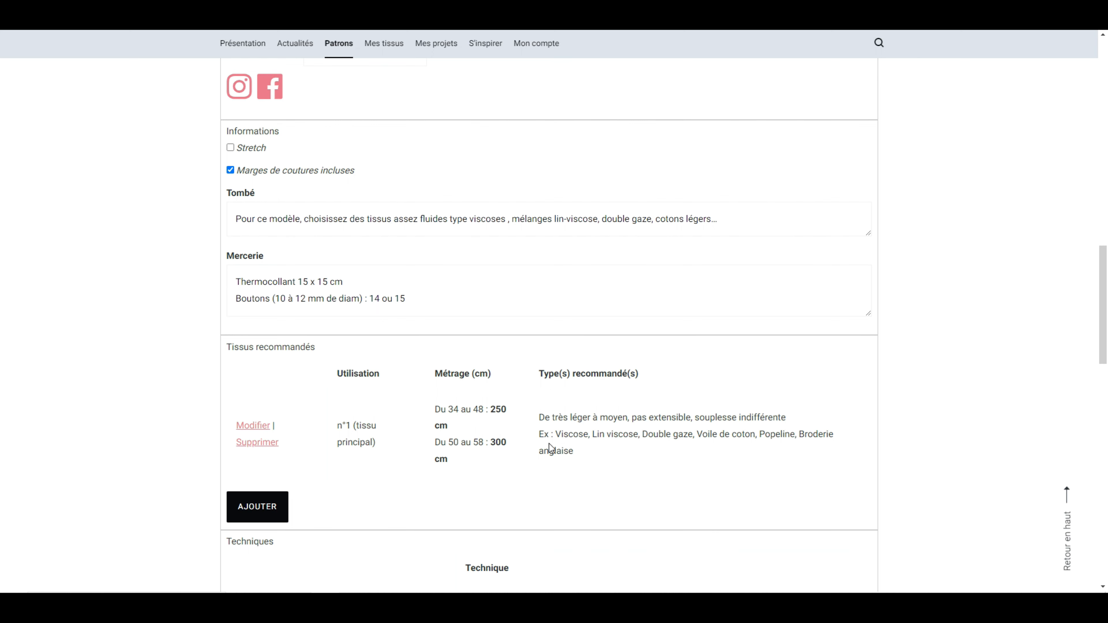
{"action": "scroll", "coordinate": [699, 343], "scroll_direction": "down", "scroll_amount": 2}
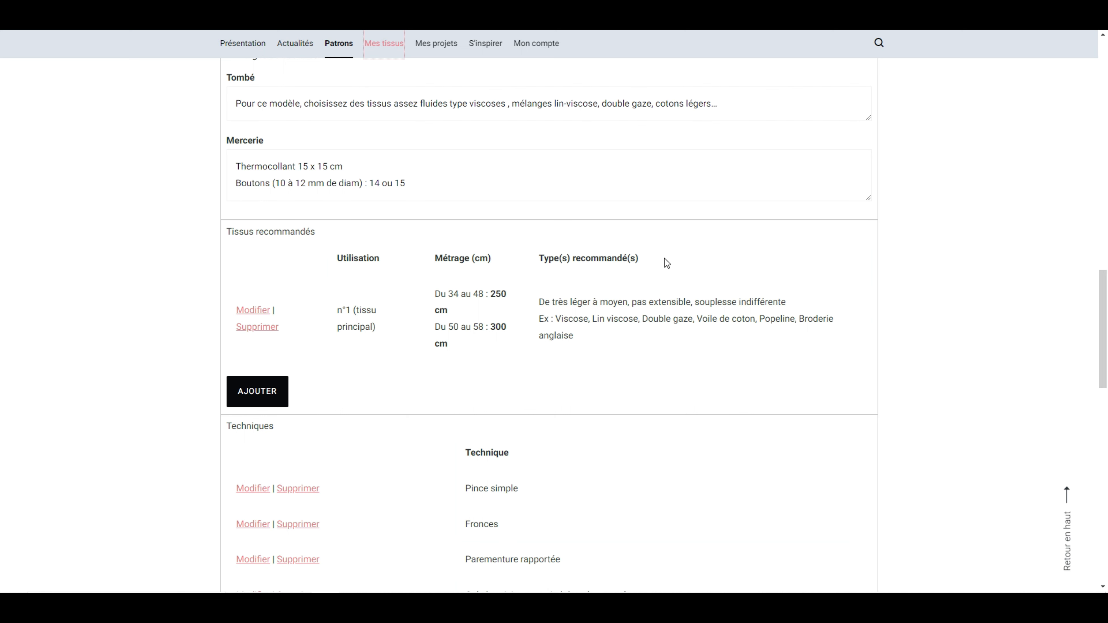
{"action": "left_click", "coordinate": [250, 311]}
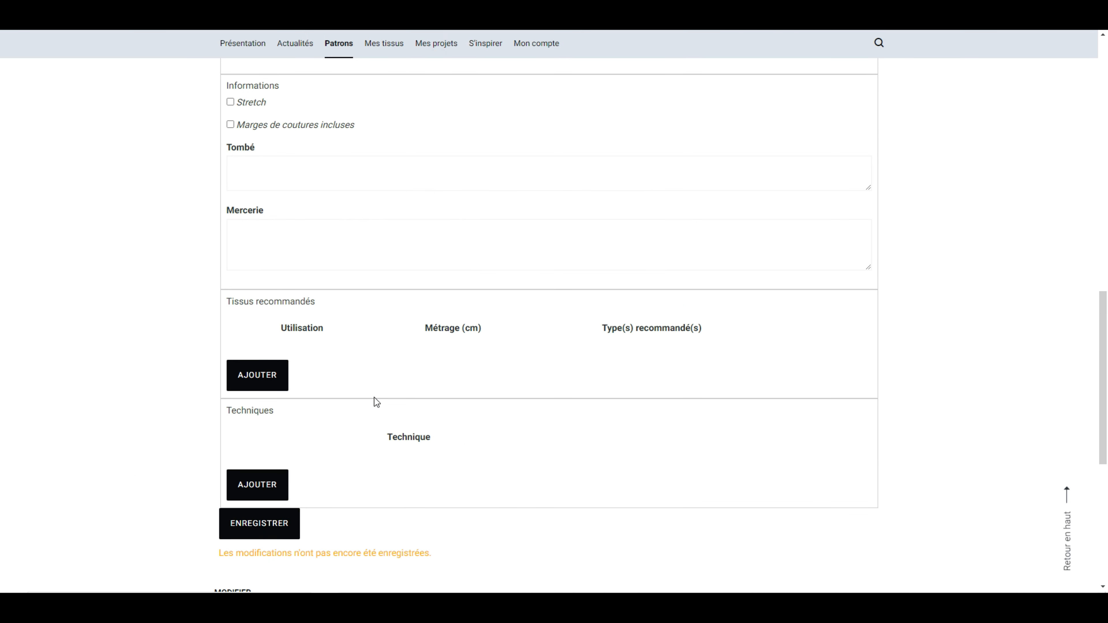
Start a recommended fabric entry for the blank pattern and choose Popeline as the example fabric
{"action": "left_click", "coordinate": [272, 384]}
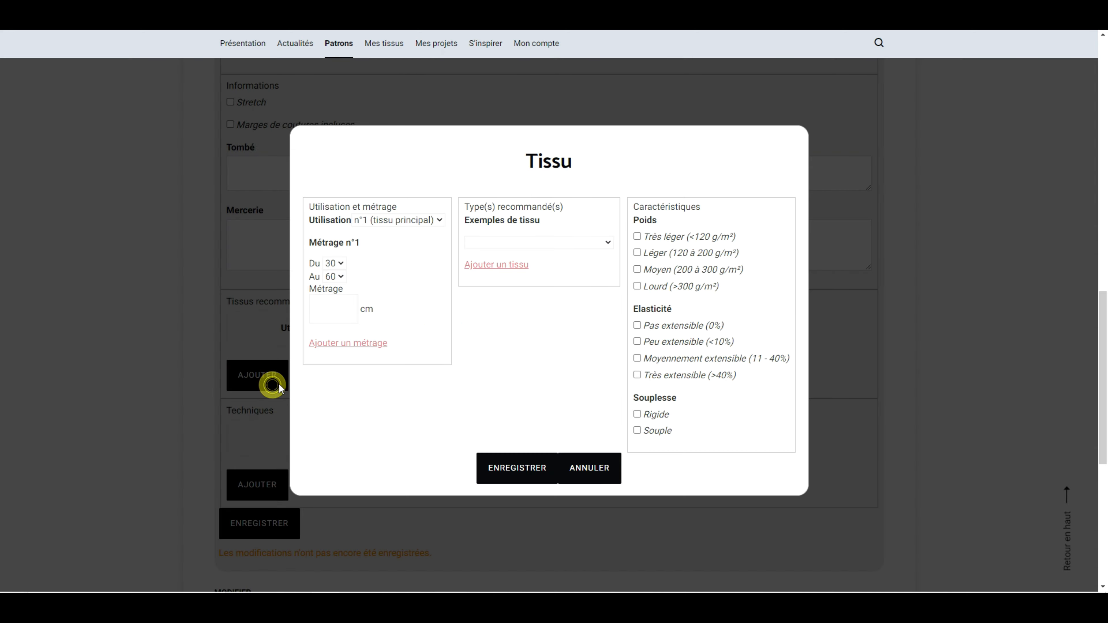
{"action": "left_click", "coordinate": [520, 244]}
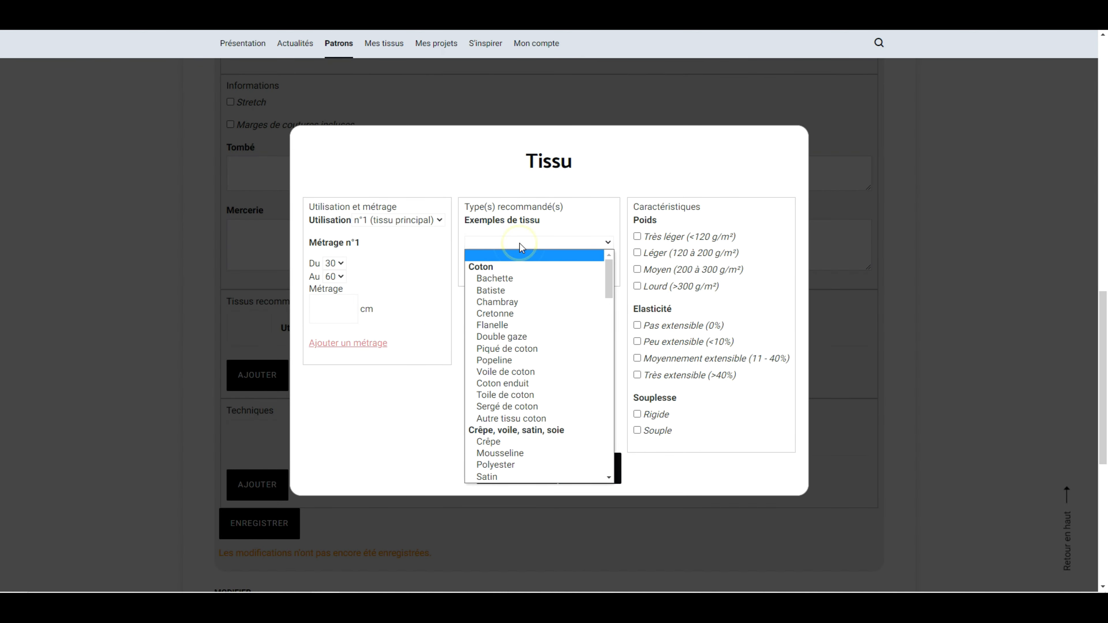
{"action": "left_click", "coordinate": [550, 362]}
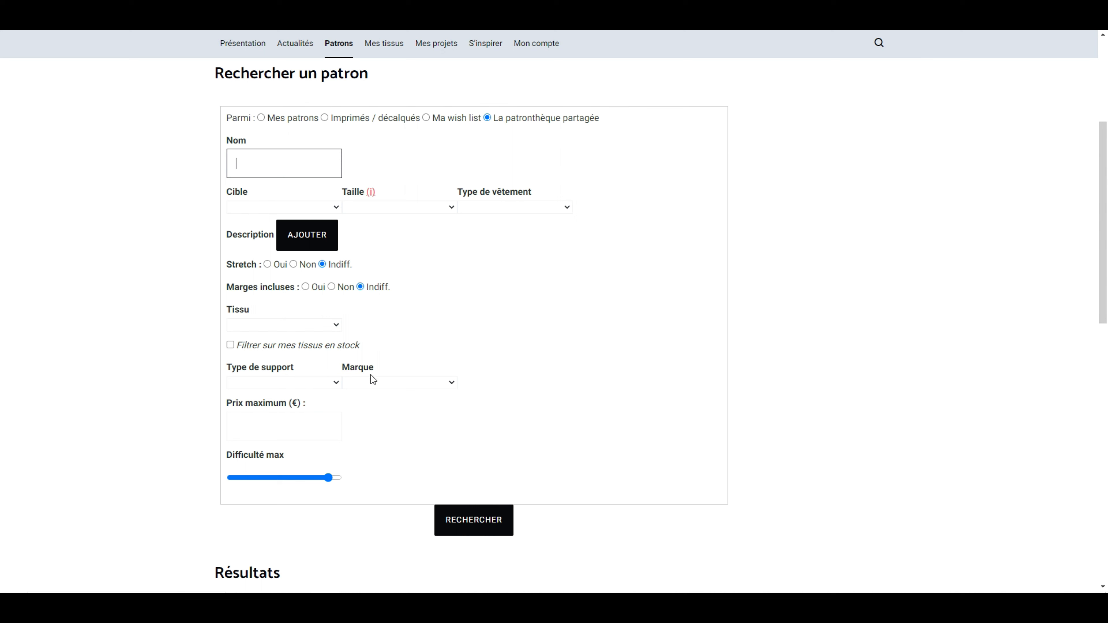
{"action": "mouse_move", "coordinate": [339, 371]}
{"action": "left_mouse_down"}
{"action": "mouse_move", "coordinate": [382, 374]}
{"action": "mouse_move", "coordinate": [323, 381]}
{"action": "left_mouse_up"}
{"action": "left_click", "coordinate": [446, 329]}
{"action": "left_click", "coordinate": [401, 380]}
{"action": "left_click", "coordinate": [401, 380]}
{"action": "left_click", "coordinate": [513, 362]}
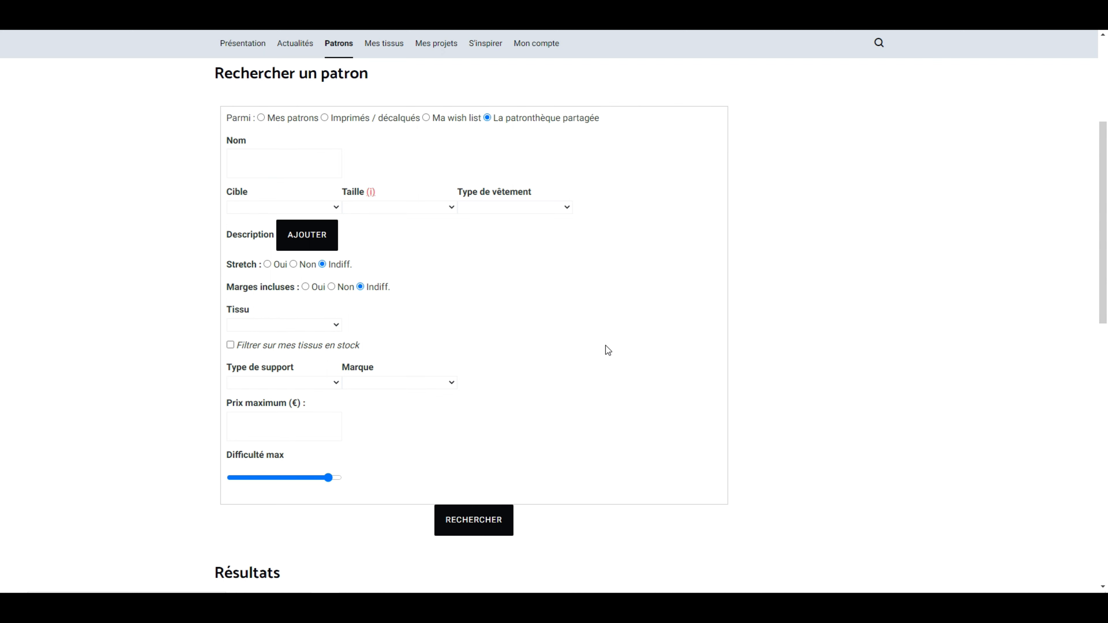
{"action": "scroll", "coordinate": [625, 210], "scroll_direction": "up", "scroll_amount": 5}
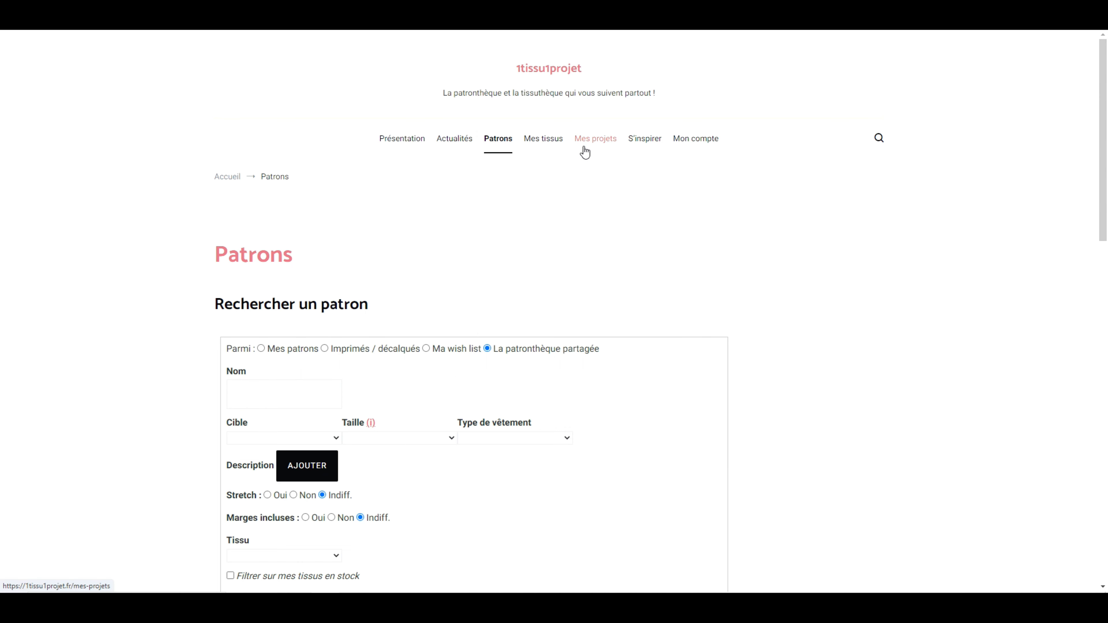
{"action": "scroll", "coordinate": [528, 253], "scroll_direction": "down", "scroll_amount": 1}
{"action": "scroll", "coordinate": [458, 288], "scroll_direction": "down", "scroll_amount": 10}
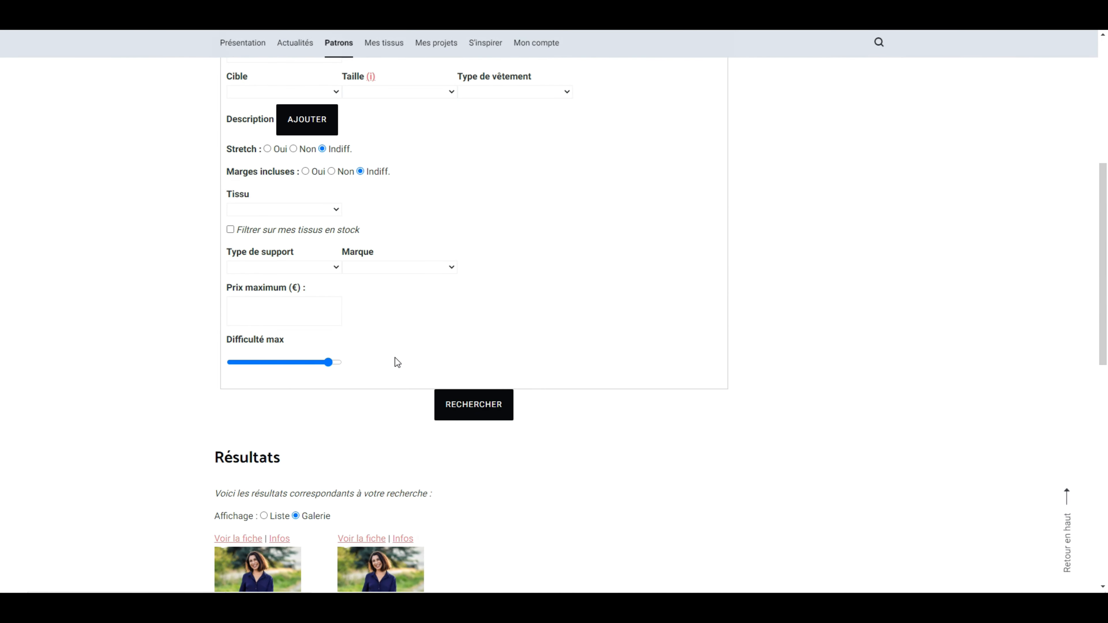